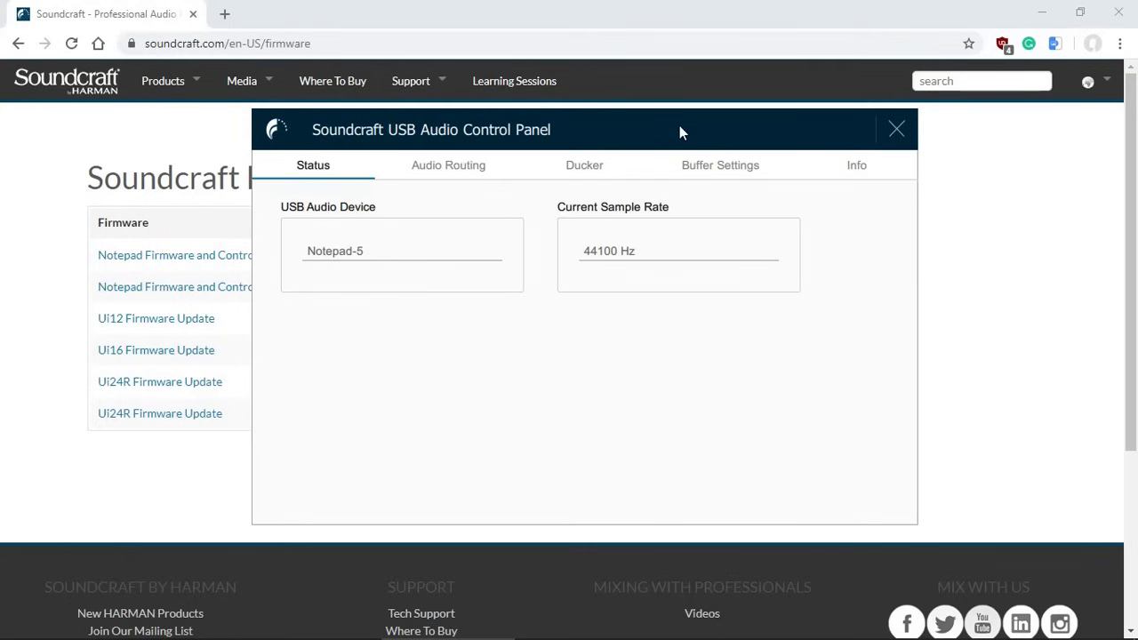
# Show the control panel's Info page: driver version 4.82.0, Notepad-5 revision v 1.09, streaming stopped.
pyautogui.moveTo(679, 127)
pyautogui.mouseDown()
pyautogui.moveTo(682, 142)
pyautogui.moveTo(689, 112)
pyautogui.moveTo(685, 138)
pyautogui.mouseUp()
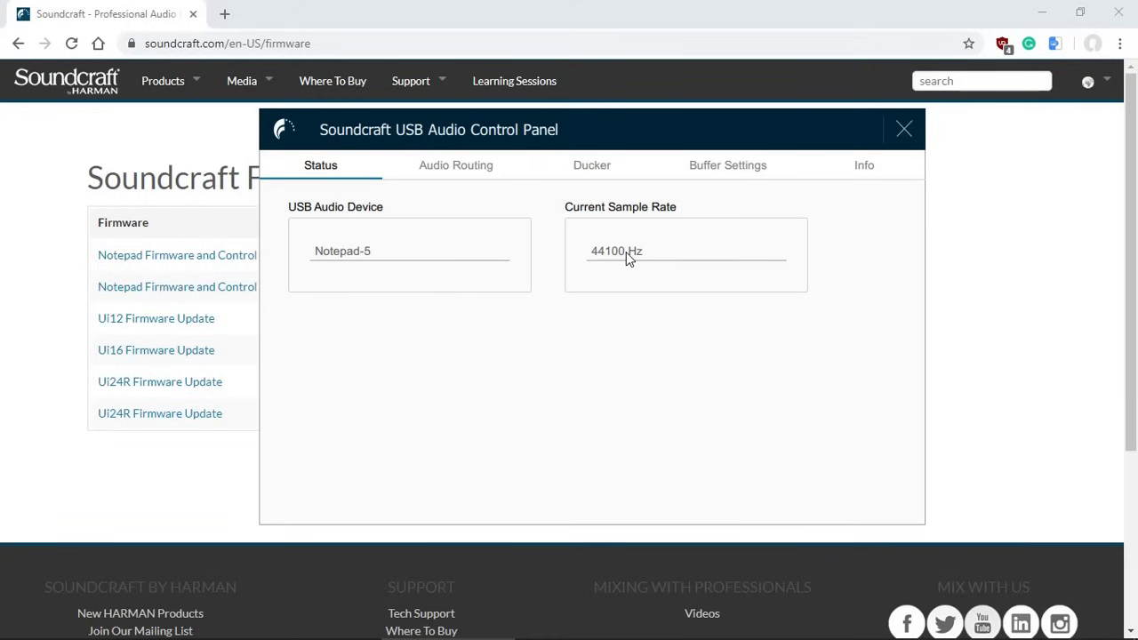
pyautogui.click(864, 167)
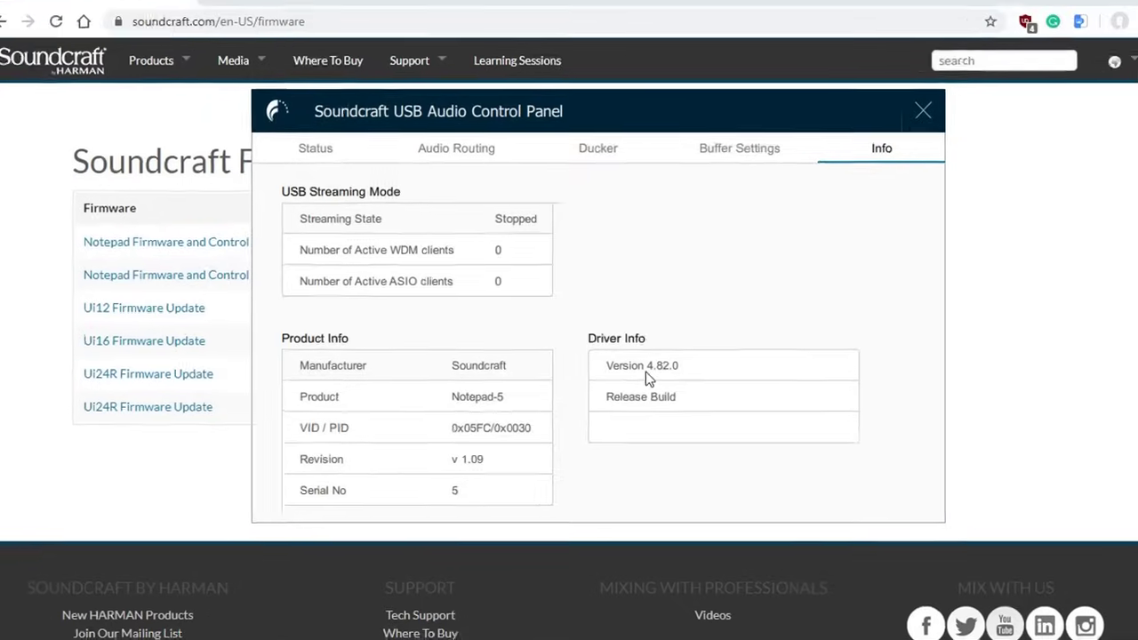
# View Buffer Settings and check the output formats, leaving output at 2 channels, 24 bits.
pyautogui.click(725, 172)
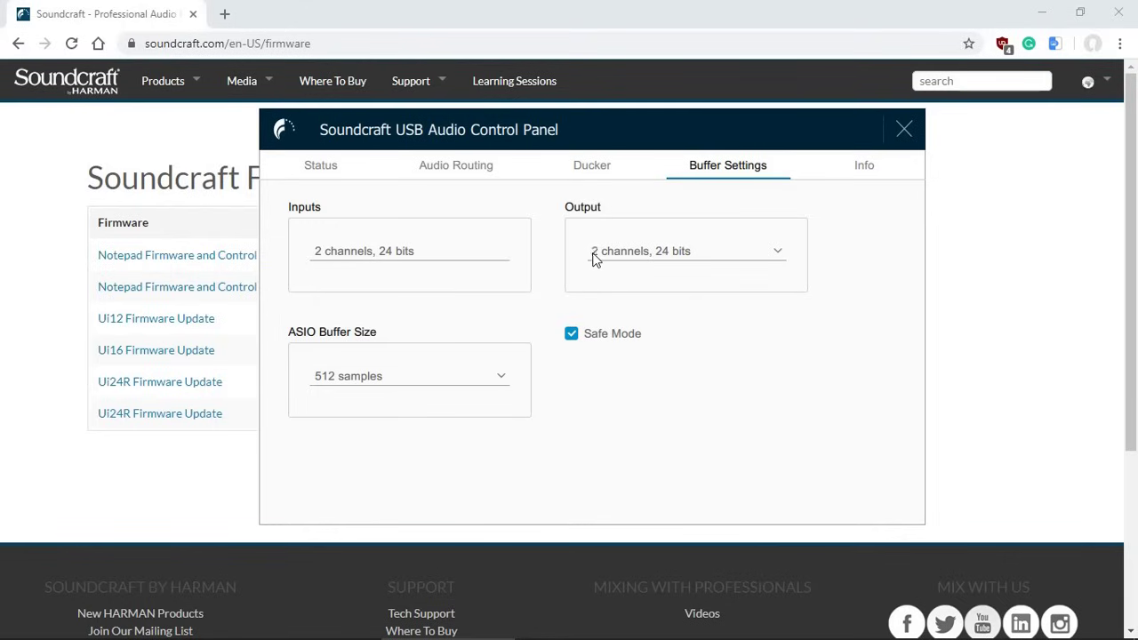
pyautogui.click(777, 255)
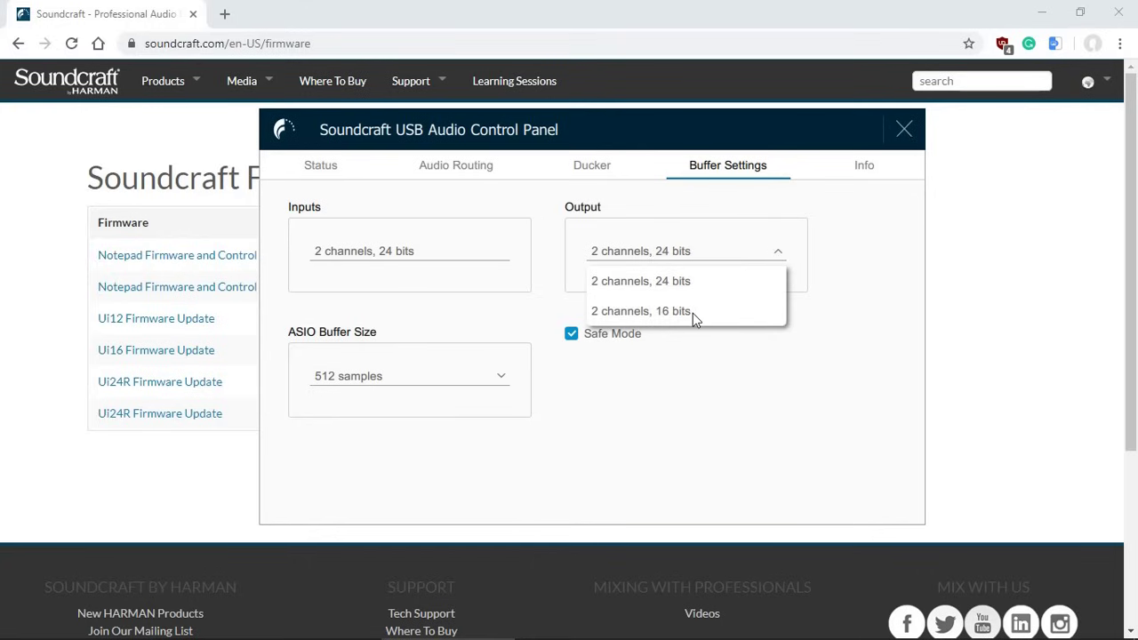
pyautogui.click(856, 260)
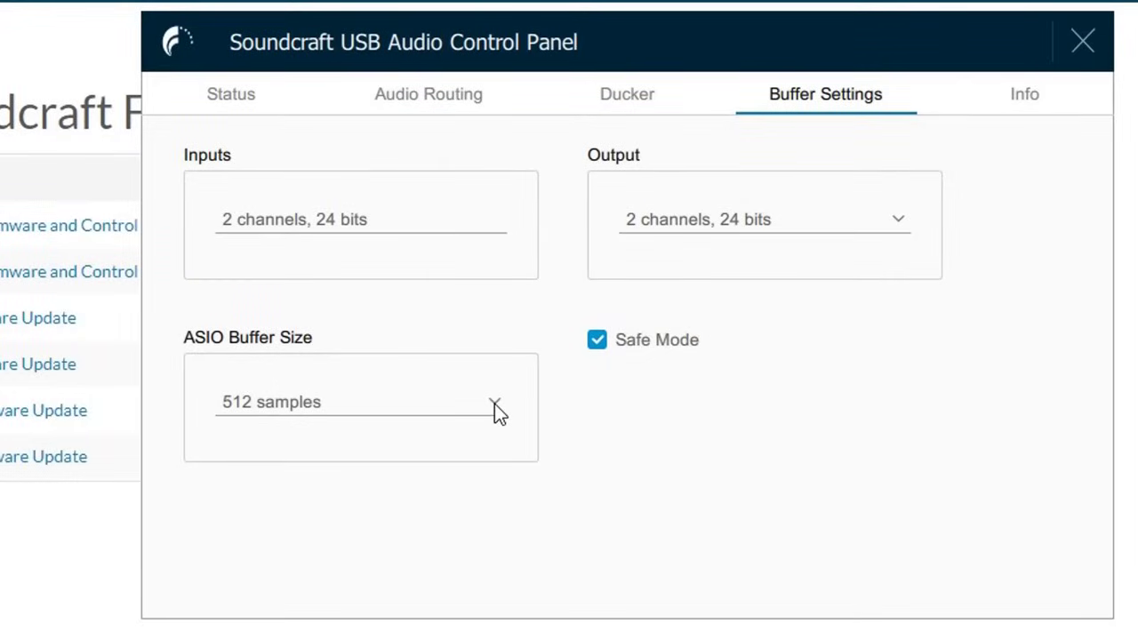
# Change the ASIO buffer size from 512 to 8 samples, keeping Safe Mode on.
pyautogui.click(495, 405)
pyautogui.moveTo(502, 441)
pyautogui.mouseDown()
pyautogui.moveTo(502, 543)
pyautogui.moveTo(506, 429)
pyautogui.mouseUp()
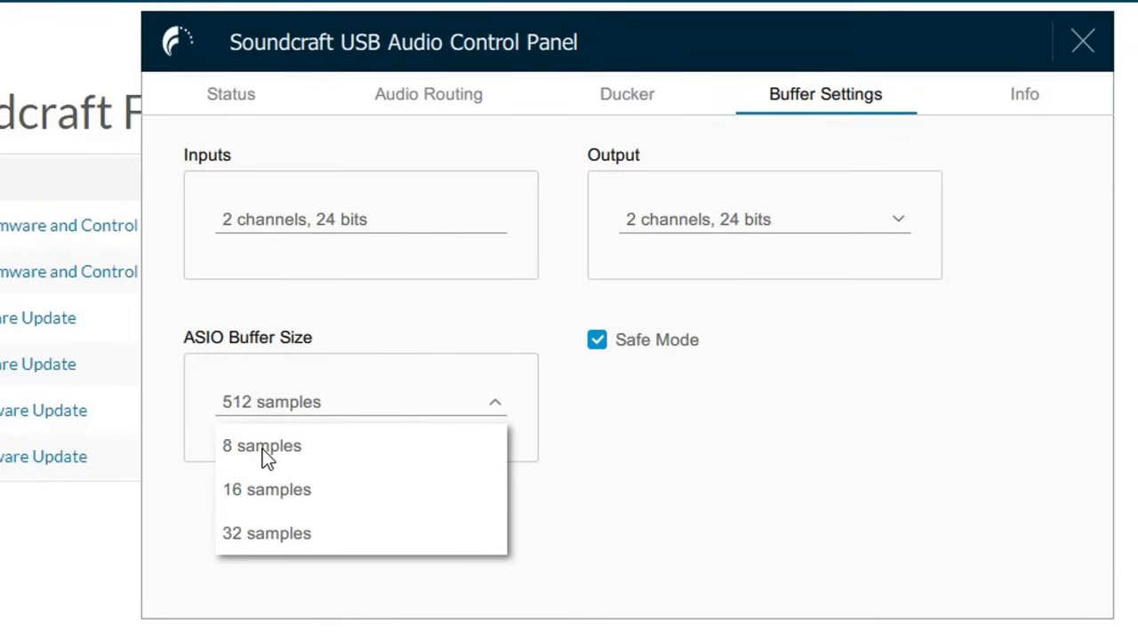
pyautogui.click(262, 449)
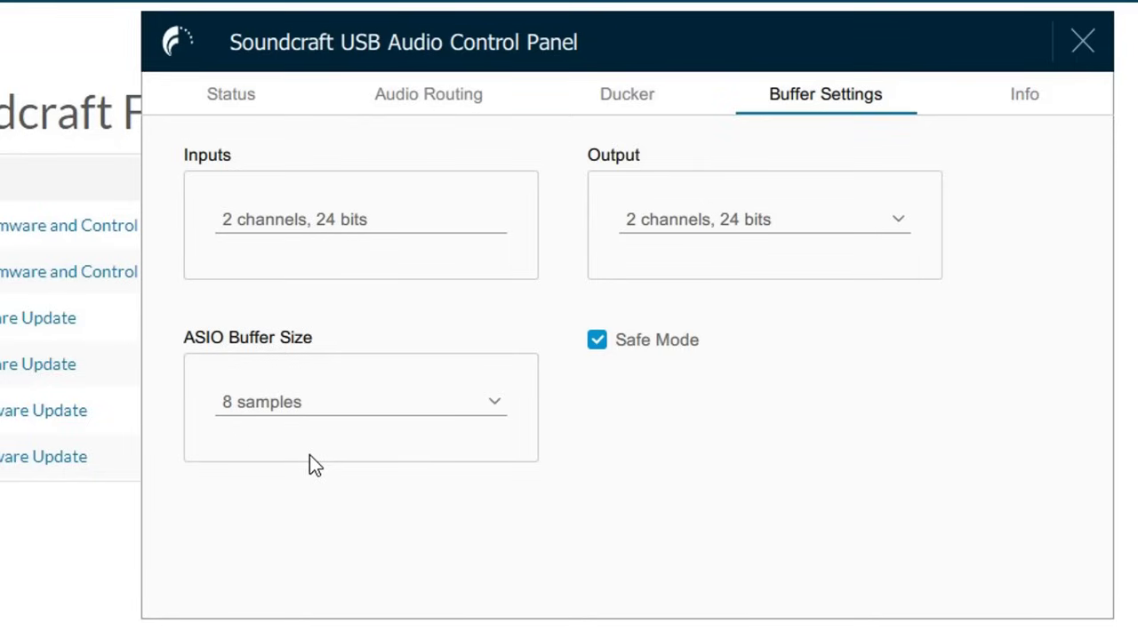
# Review Audio Routing, then the Ducker page: off, threshold -20dB, range 40dB, release 2.00s.
pyautogui.click(416, 88)
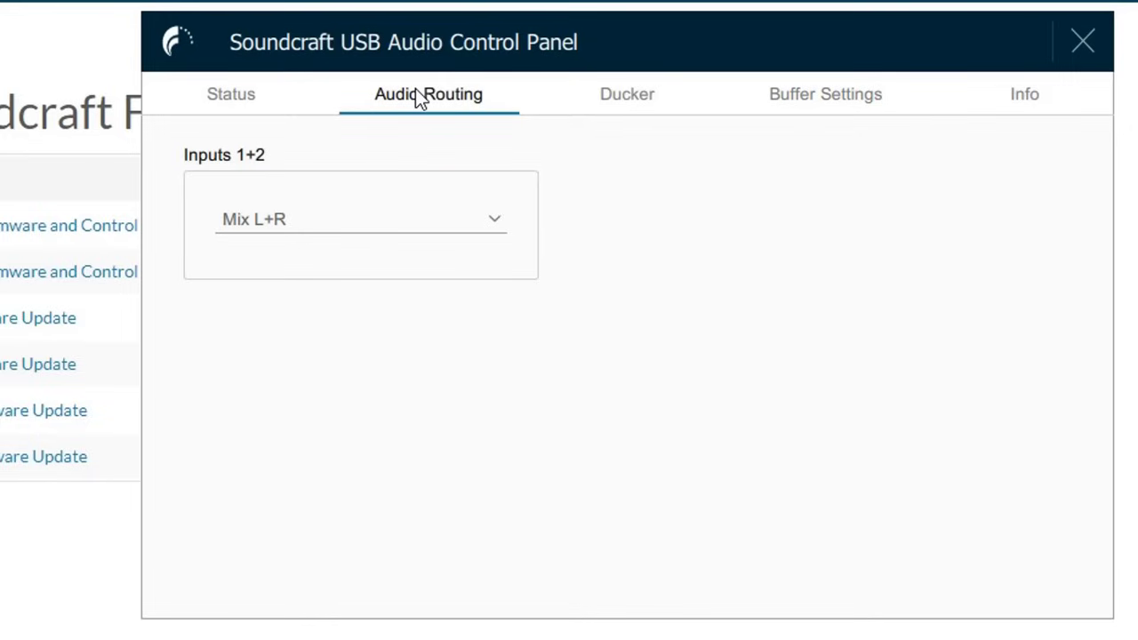
pyautogui.click(634, 95)
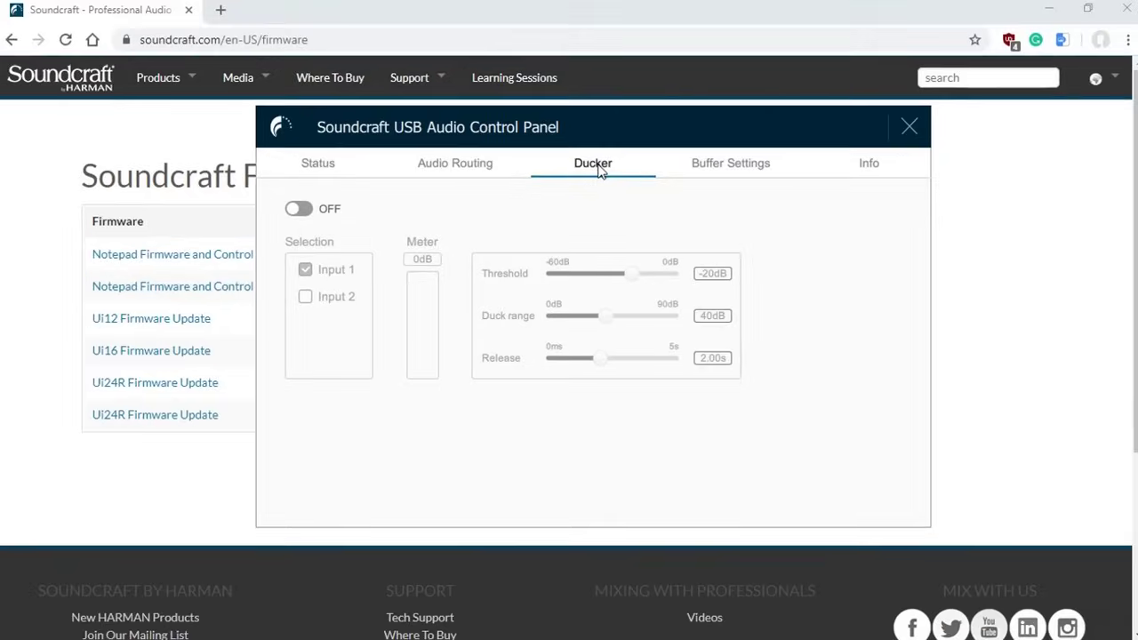
# Return to Buffer Settings, where the ASIO buffer size now reads 32 samples.
pyautogui.click(812, 104)
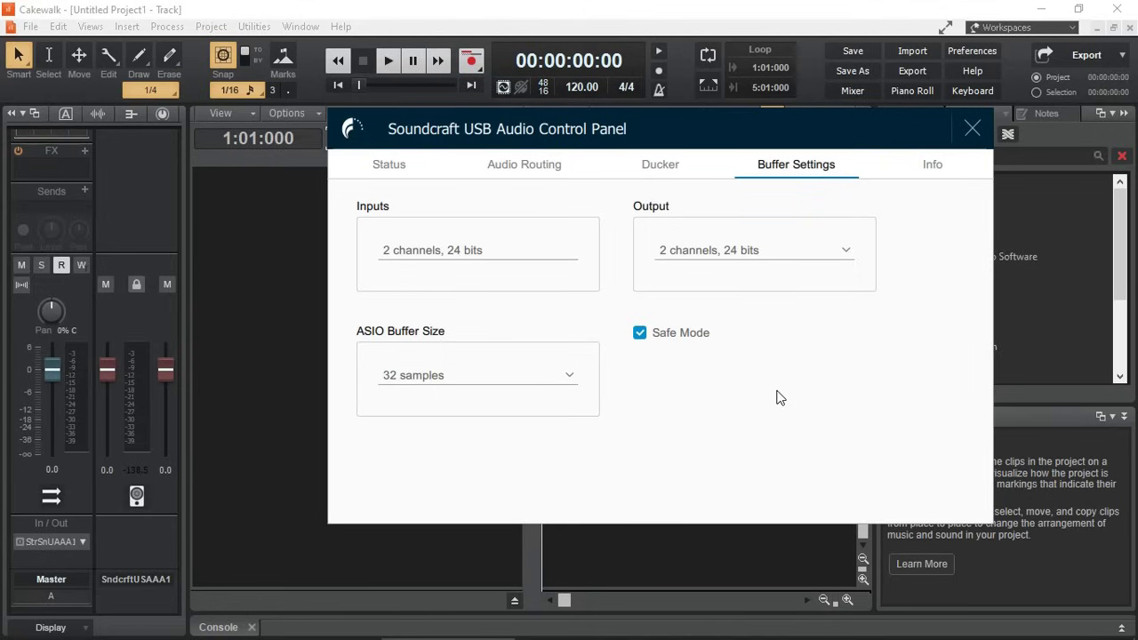
# Add audio Track 1 from Left Soundcraft USB Audio ASIO Analogue 1, record-armed with input monitoring.
pyautogui.click(256, 237)
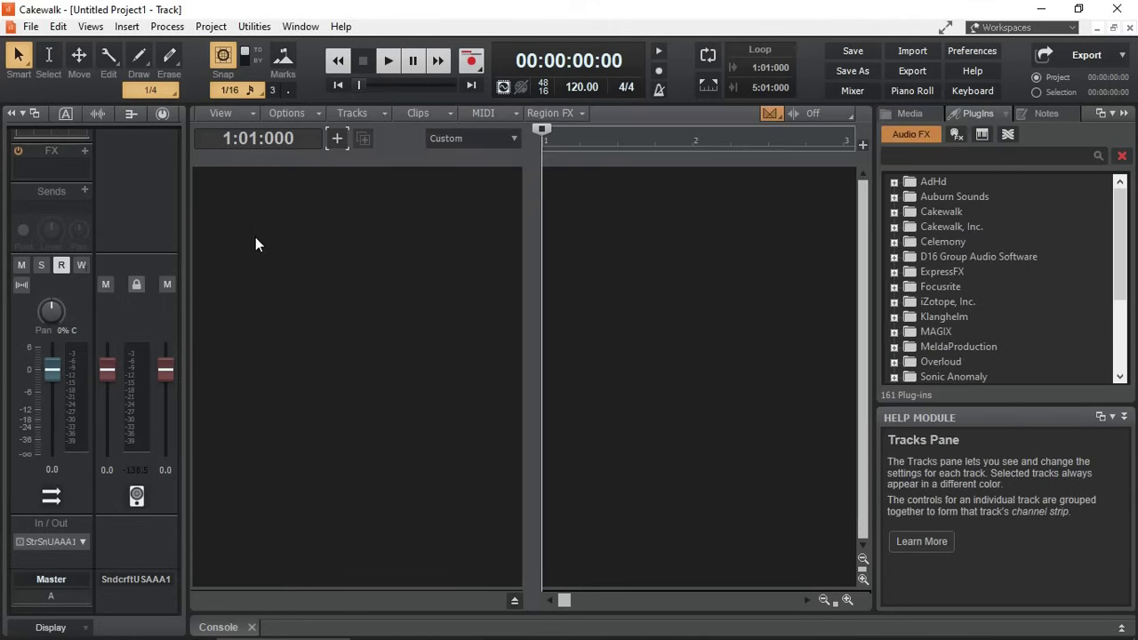
pyautogui.click(338, 140)
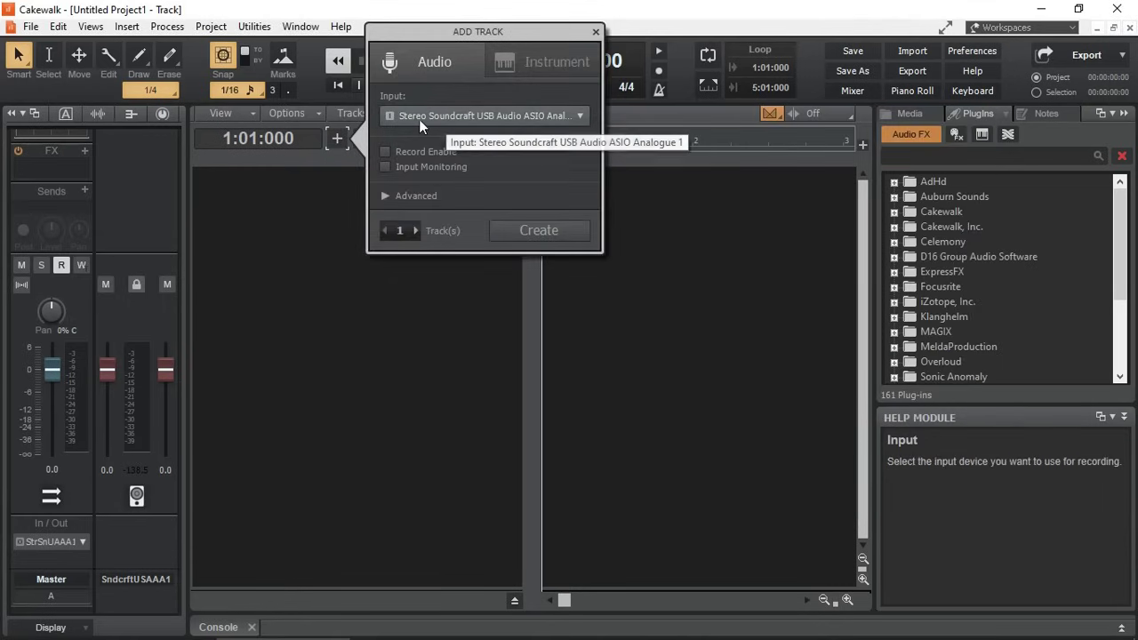
pyautogui.click(467, 115)
pyautogui.moveTo(471, 163)
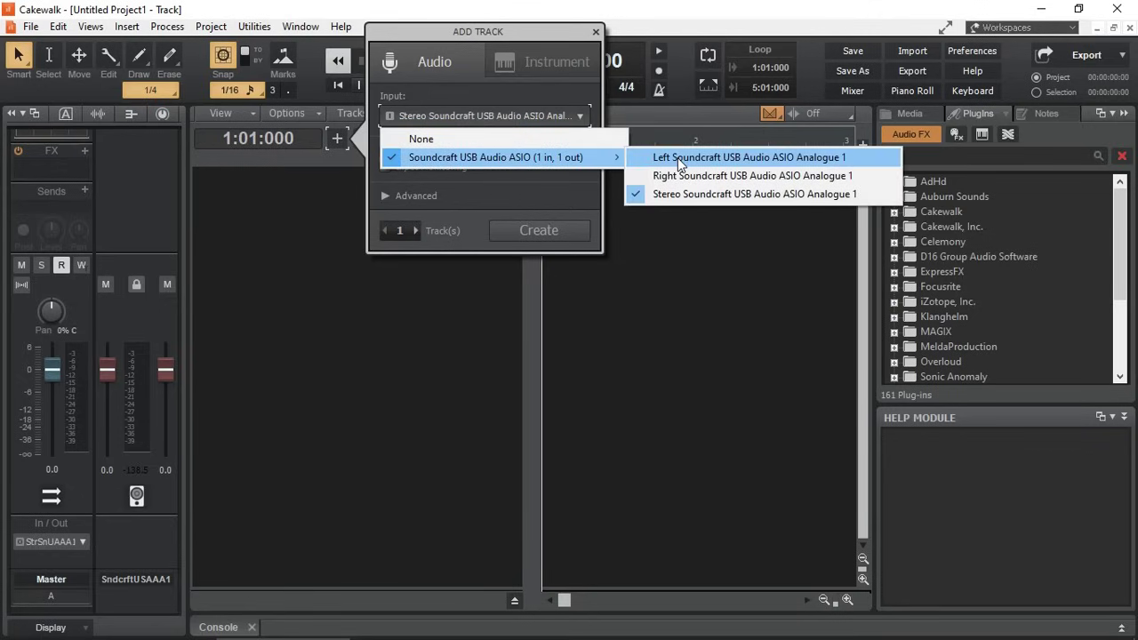
pyautogui.click(678, 157)
pyautogui.click(435, 153)
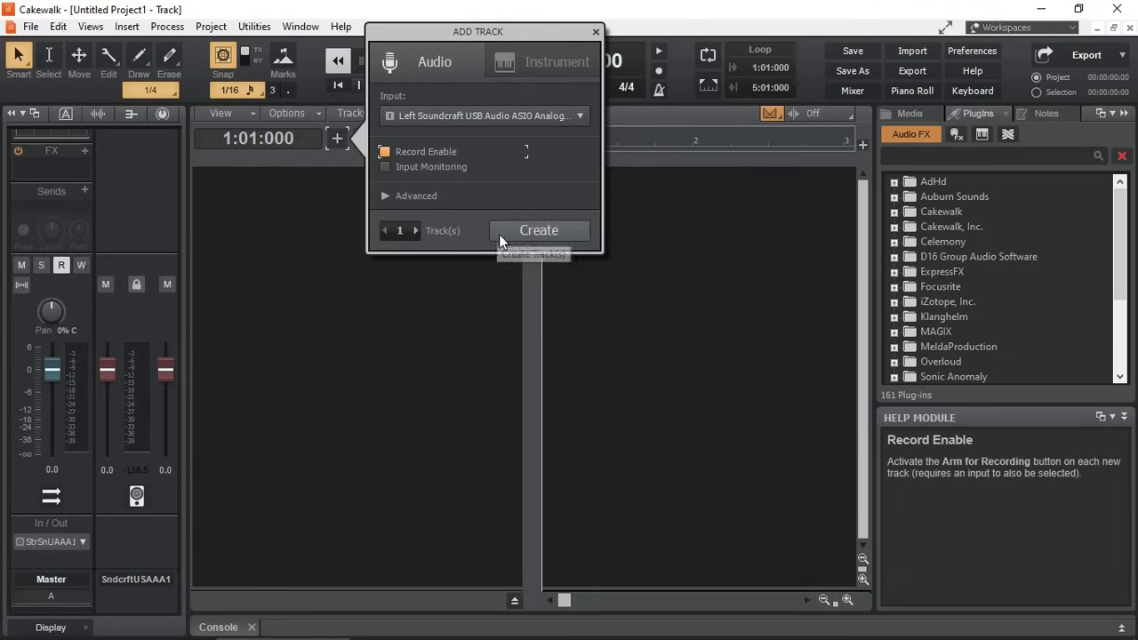
pyautogui.click(430, 166)
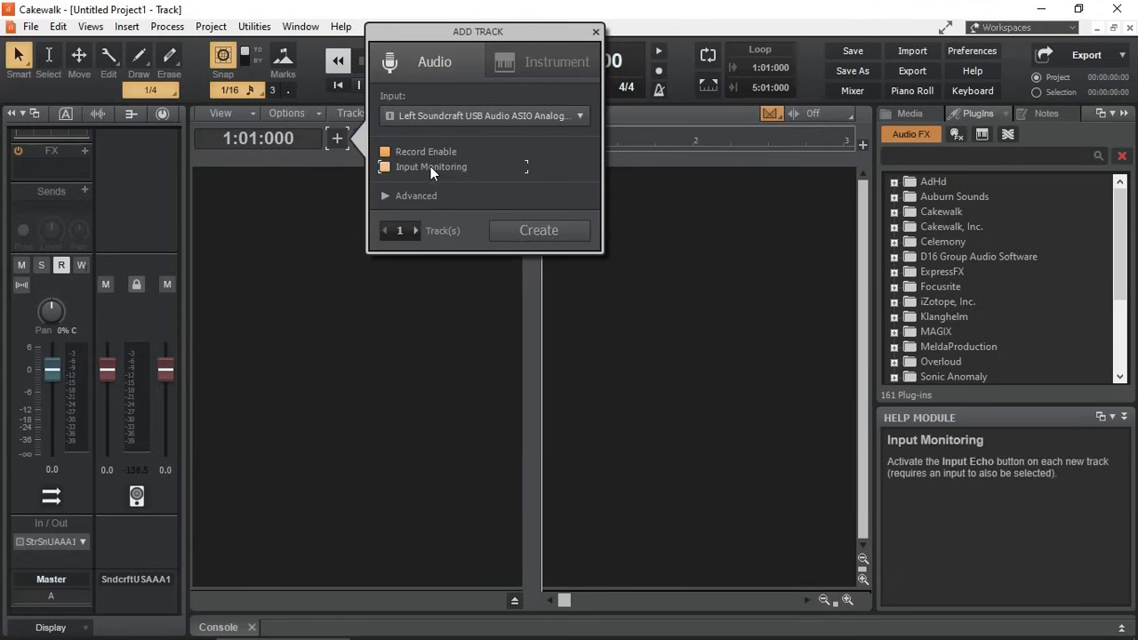
pyautogui.click(519, 232)
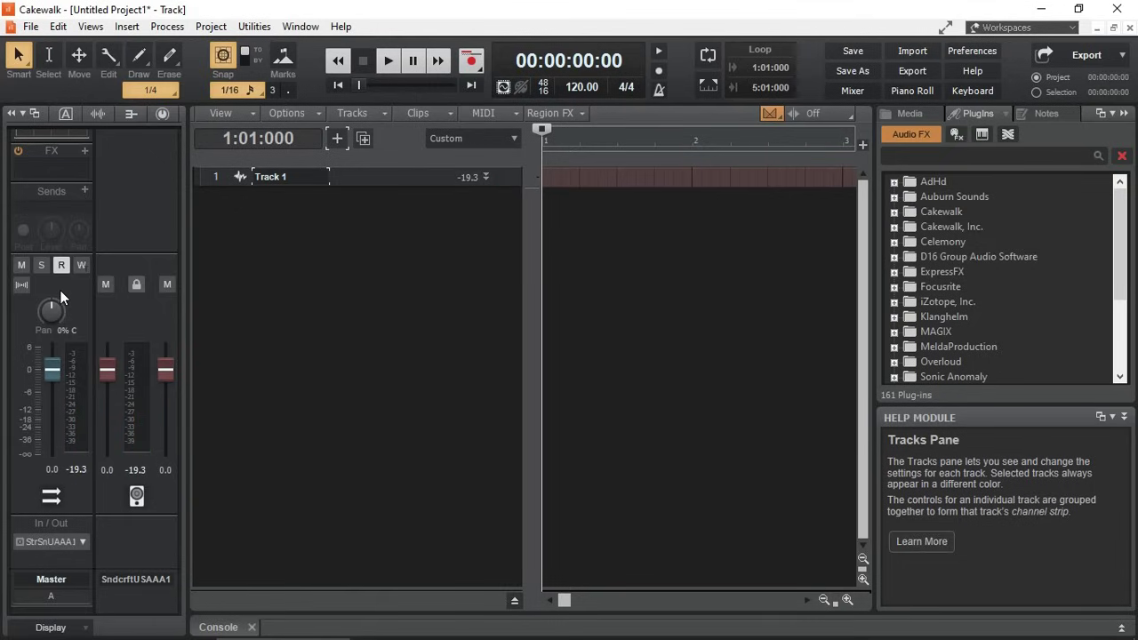
# Select Track 1 to show its armed, input-echo strip beside the Master bus.
pyautogui.click(384, 177)
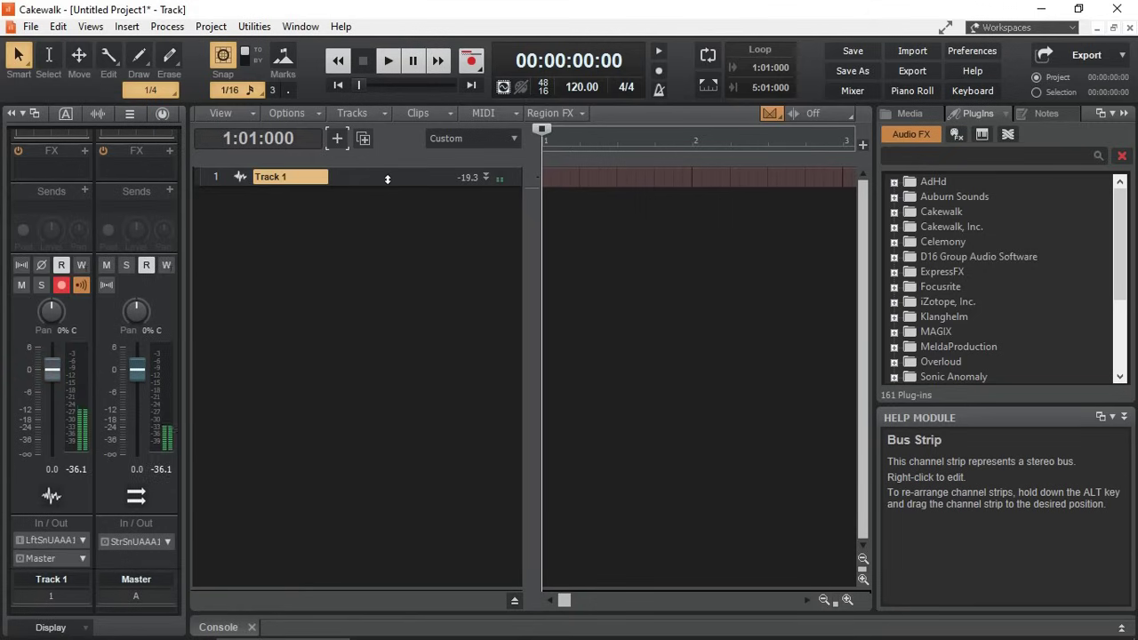
pyautogui.click(80, 284)
pyautogui.click(81, 284)
# Insert Sonitus Reverb on Track 1 and centre its editor (Decay 1.5 s, Reverb -12.0 dB).
pyautogui.click(87, 152)
pyautogui.moveTo(252, 173)
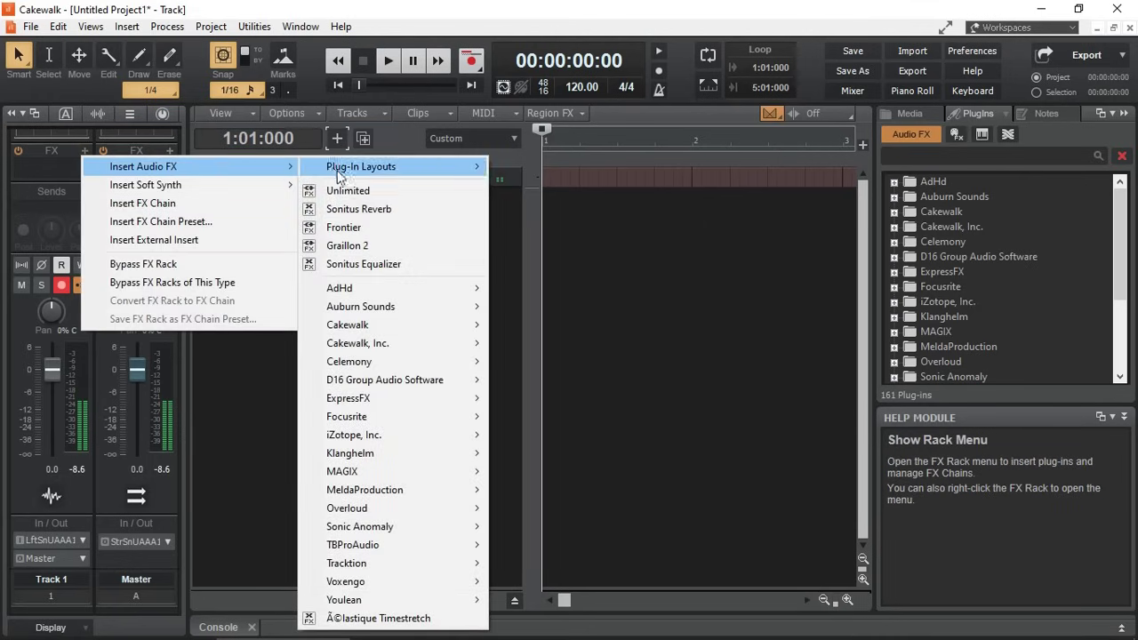
pyautogui.click(354, 212)
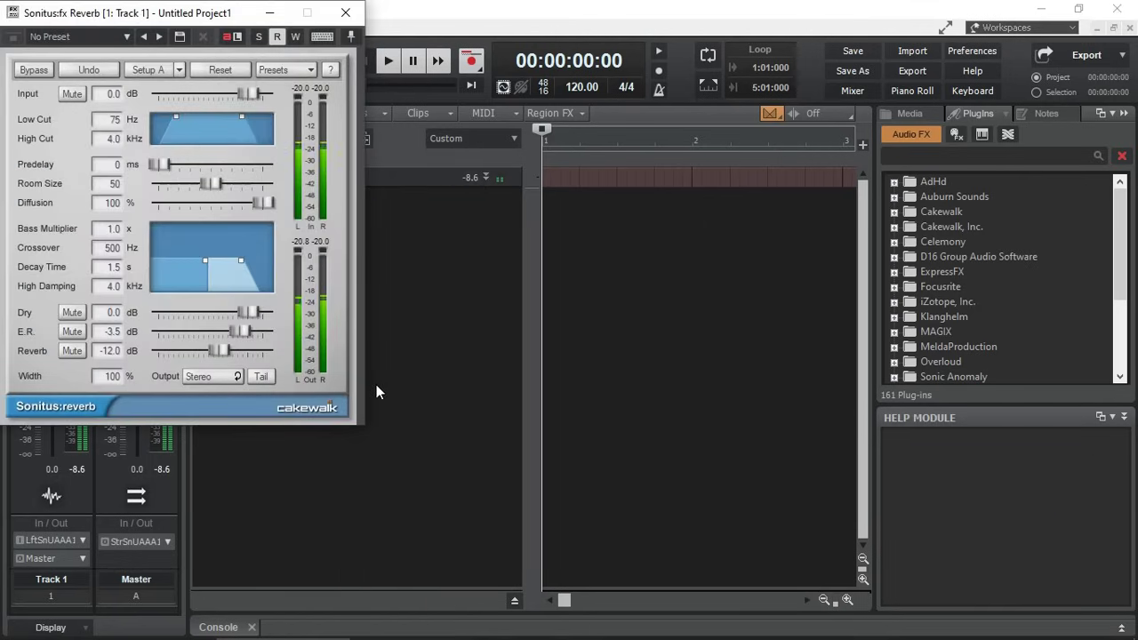
pyautogui.moveTo(186, 15); pyautogui.dragTo(521, 96)
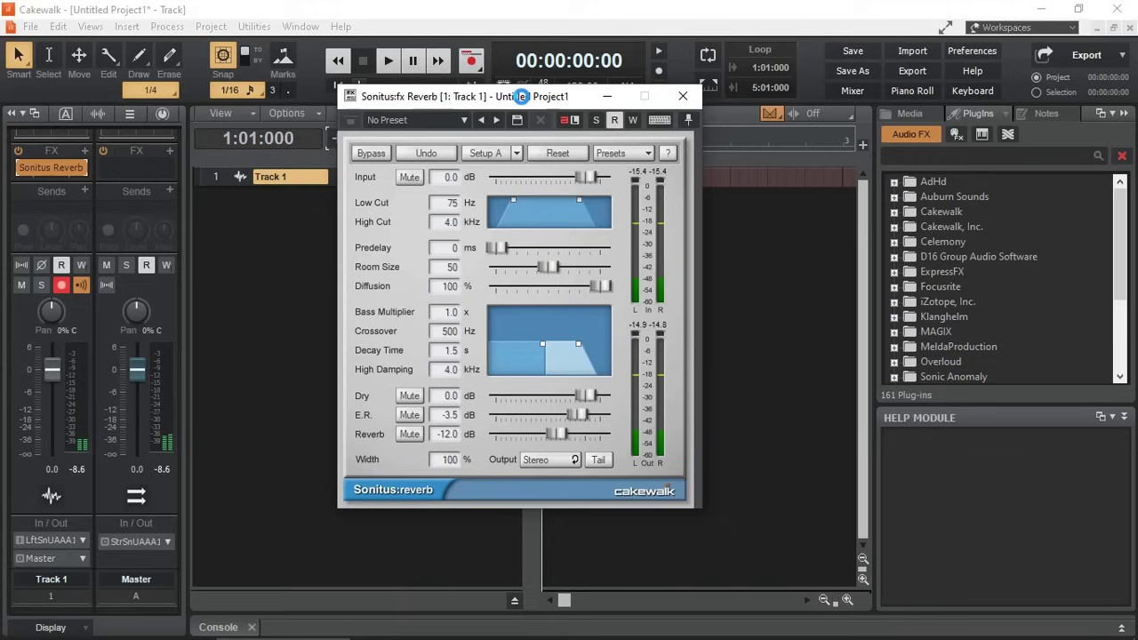
pyautogui.moveTo(521, 96); pyautogui.dragTo(696, 140)
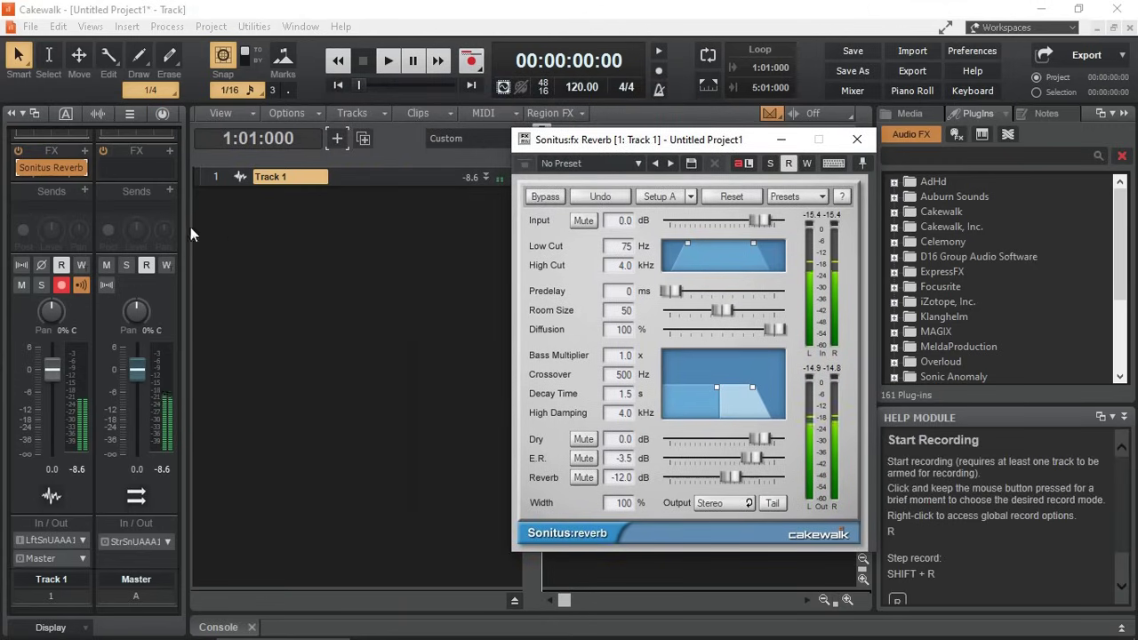
# Record a vocal take on Track 1 through the reverb, then stop.
pyautogui.click(474, 60)
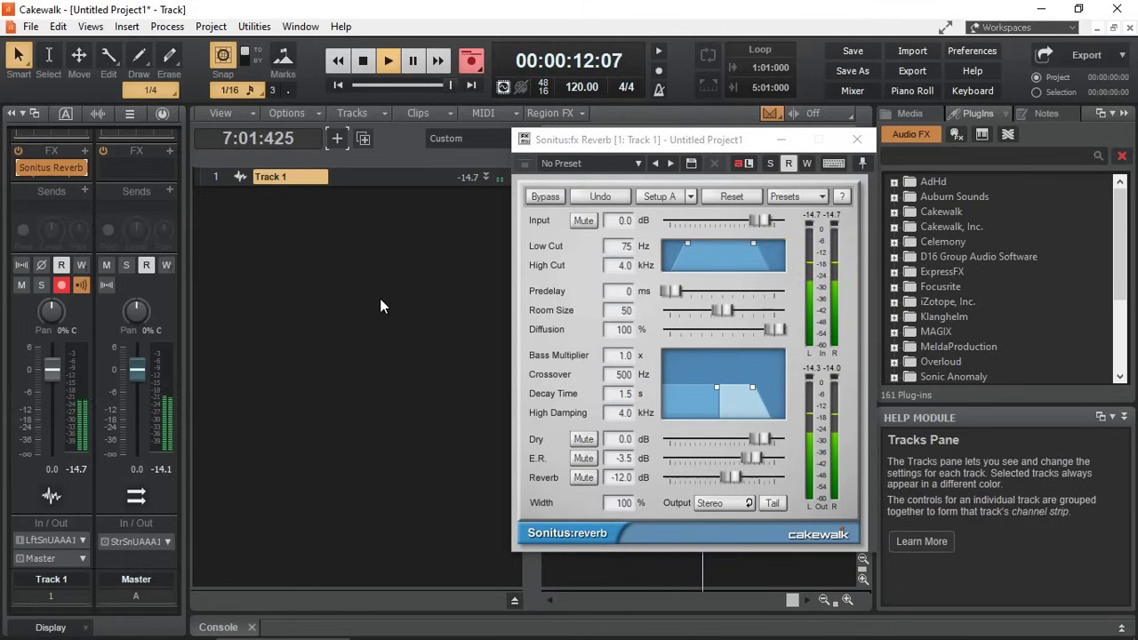
pyautogui.click(364, 60)
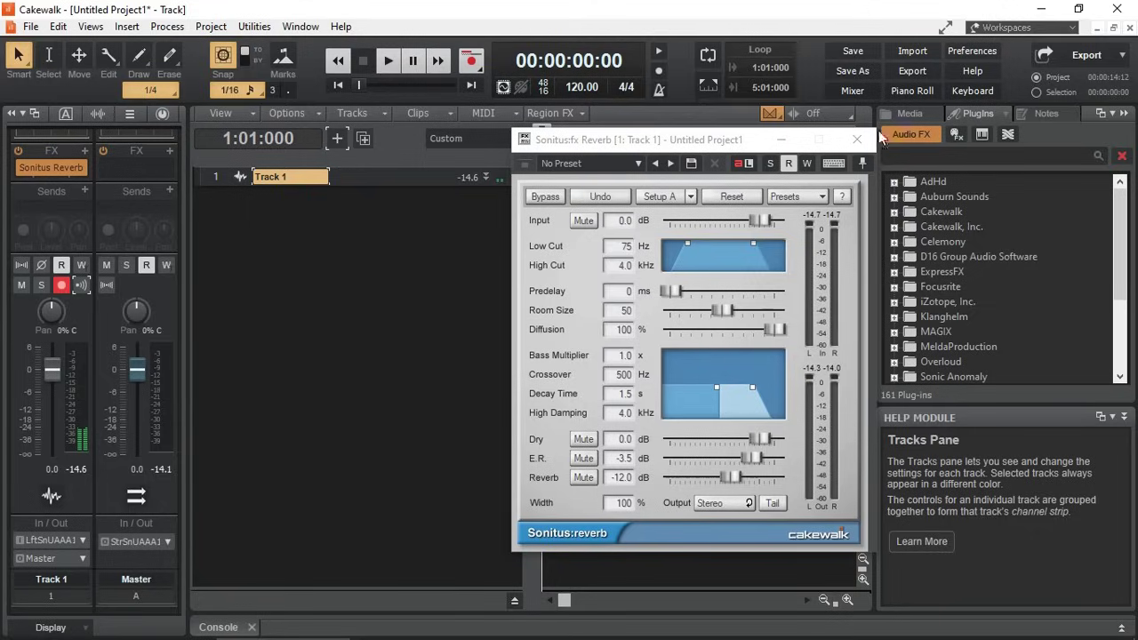
# Close the reverb editor, collapse the Browser and make Track 1 taller to enlarge its waveform.
pyautogui.click(857, 140)
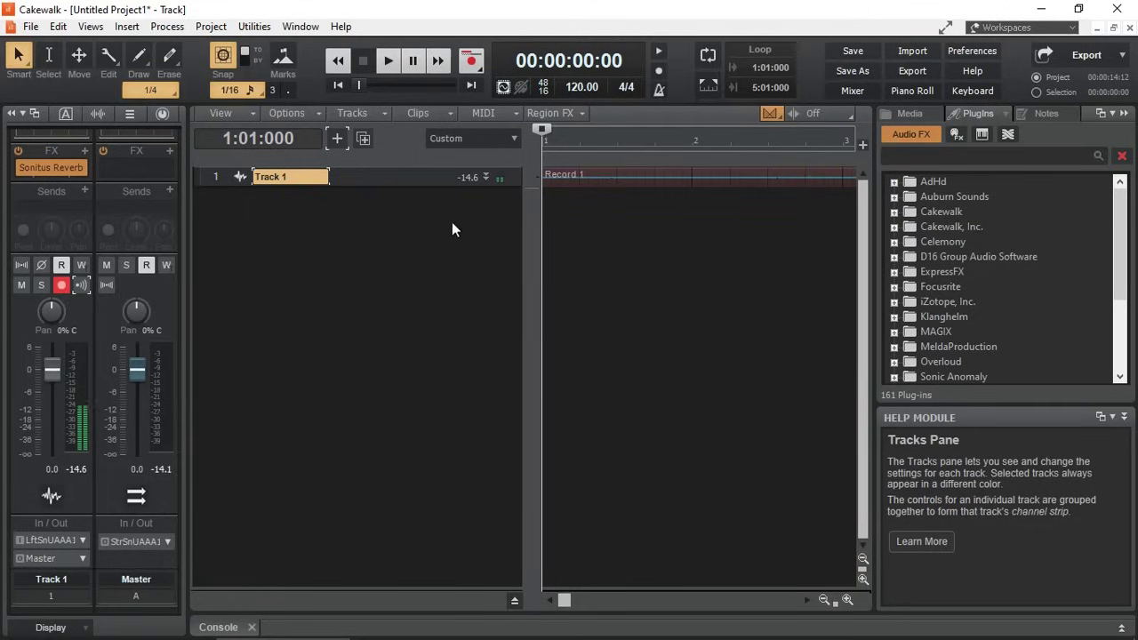
pyautogui.click(1126, 116)
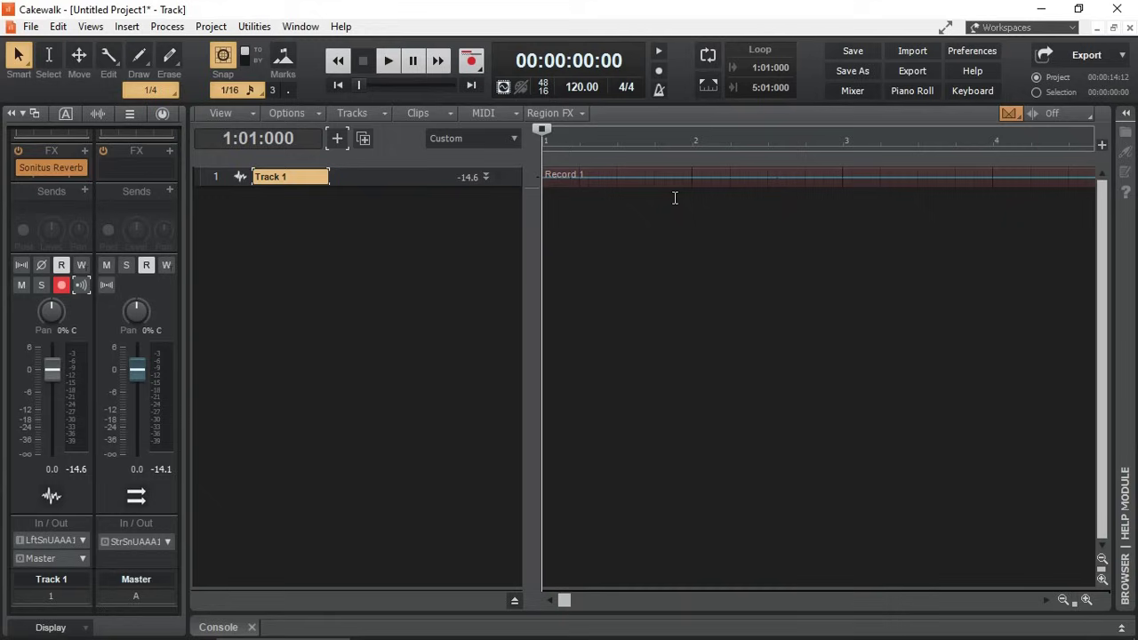
pyautogui.doubleClick(488, 183)
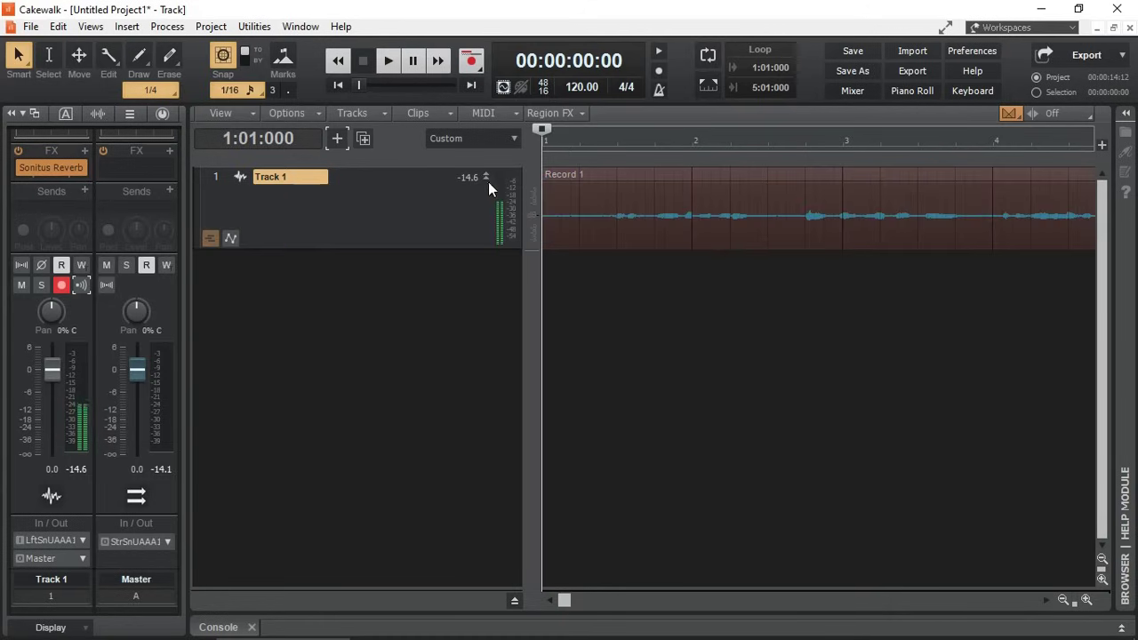
pyautogui.moveTo(442, 250); pyautogui.dragTo(437, 320)
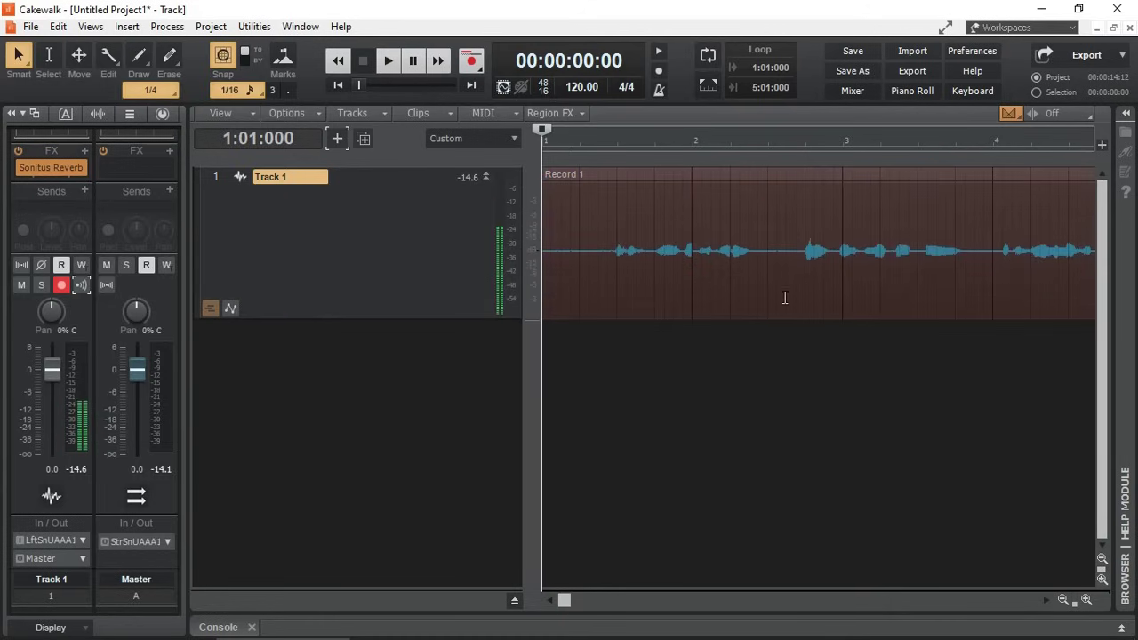
# Bypass Sonitus Reverb, disarm Track 1 and play back the dry take Record 1.
pyautogui.click(22, 168)
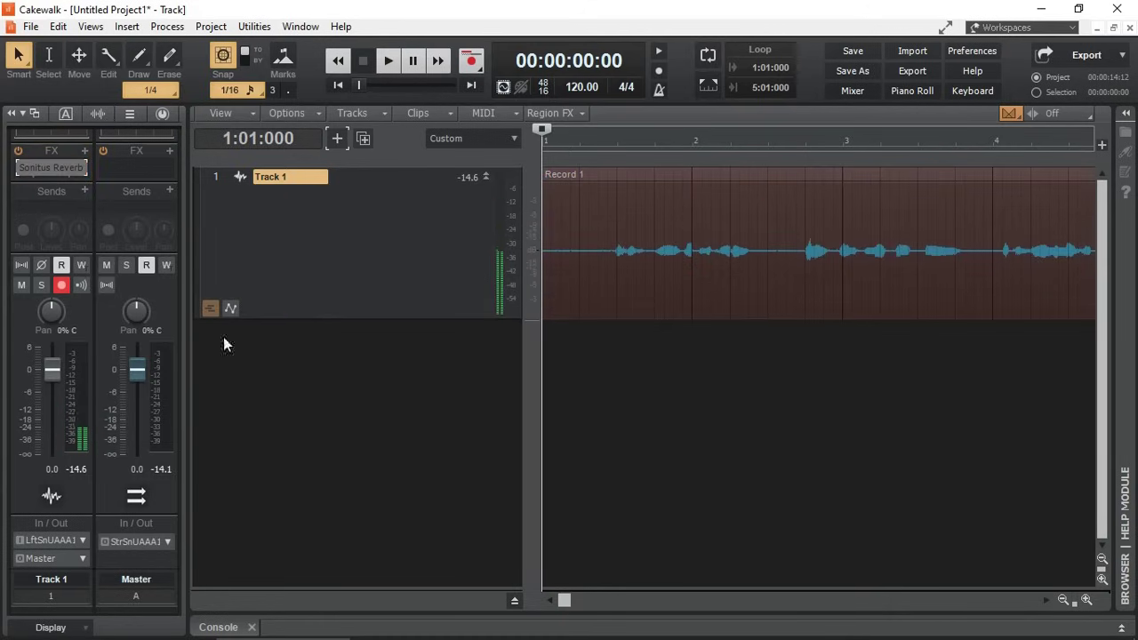
pyautogui.click(60, 285)
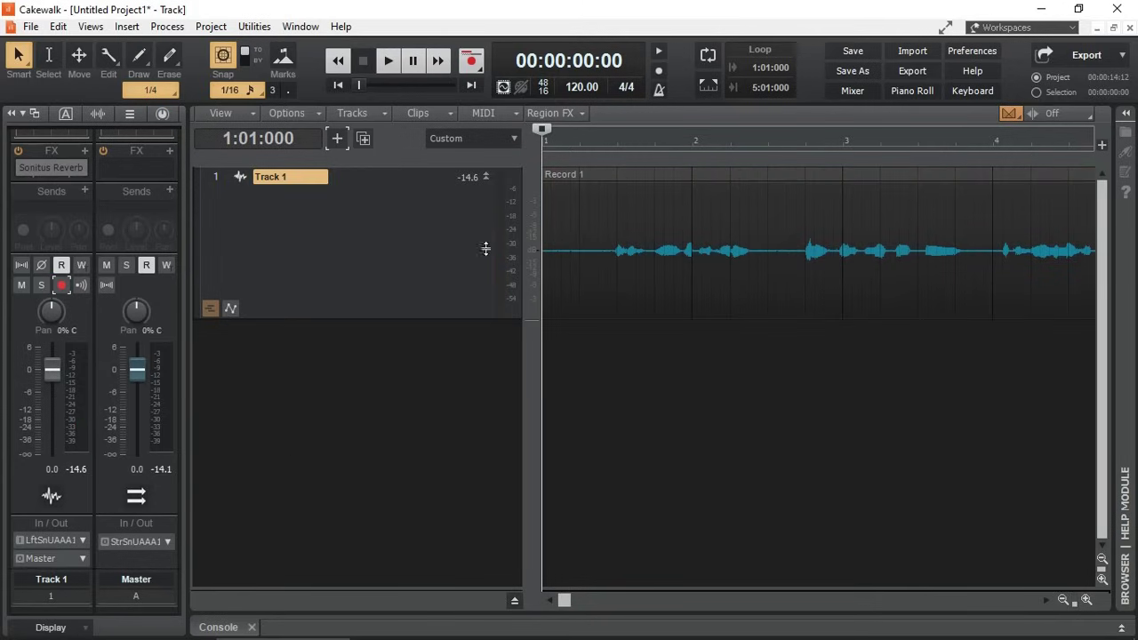
pyautogui.click(387, 62)
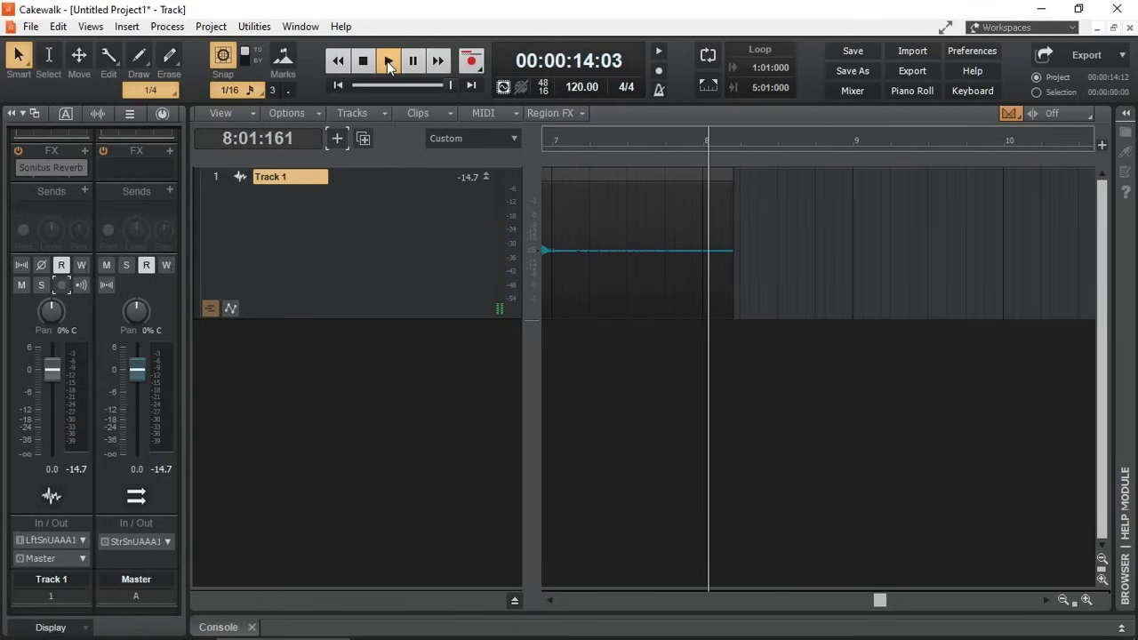
# Stop playback of the dry vocal take and return to the start.
pyautogui.click(386, 62)
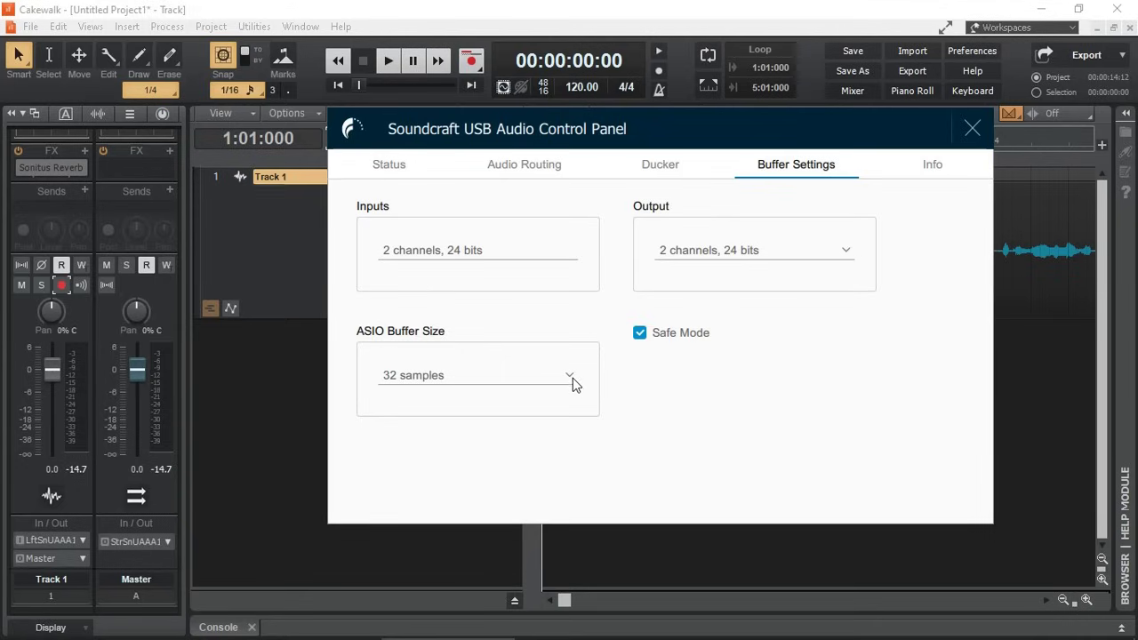
# Scroll through the ASIO buffer size list without changing it, keeping 32 samples.
pyautogui.click(661, 386)
pyautogui.click(571, 377)
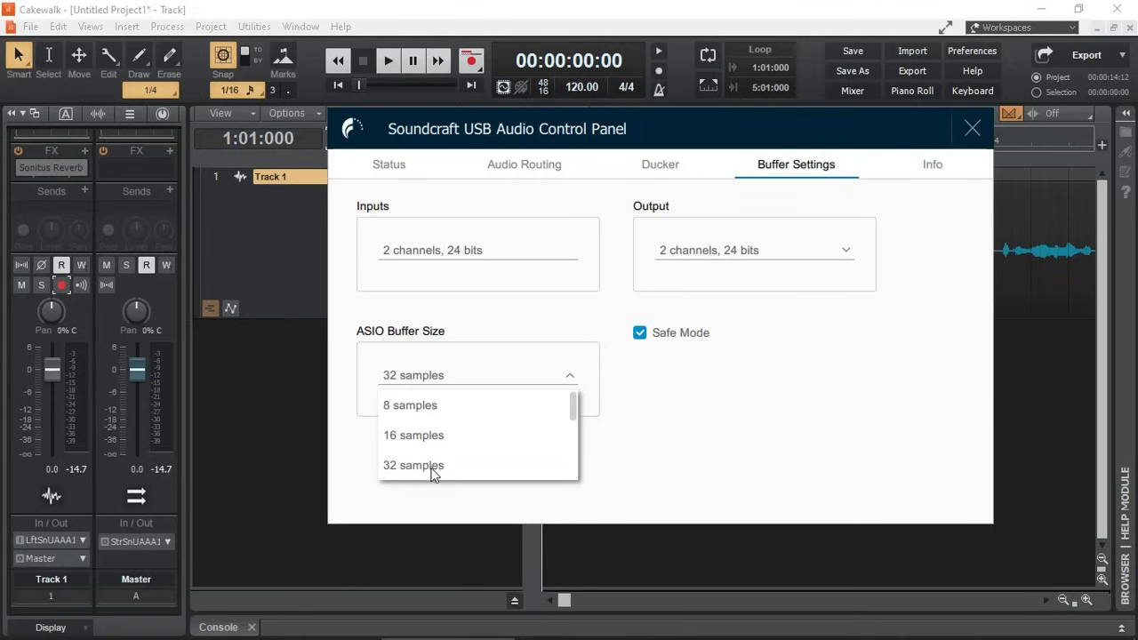
pyautogui.moveTo(574, 412); pyautogui.dragTo(574, 432)
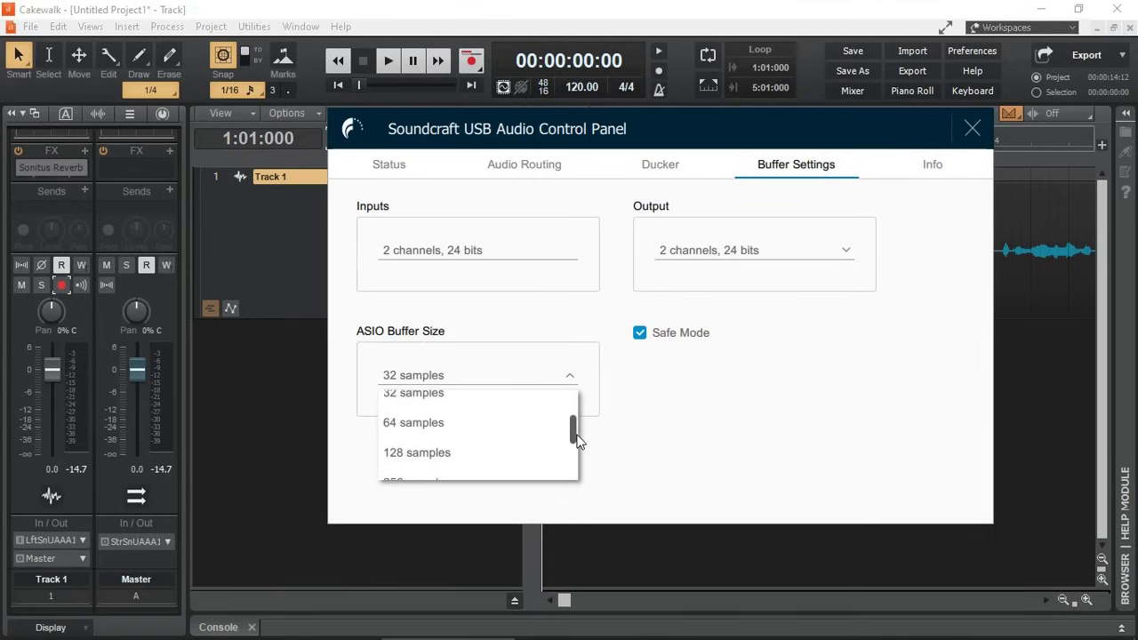